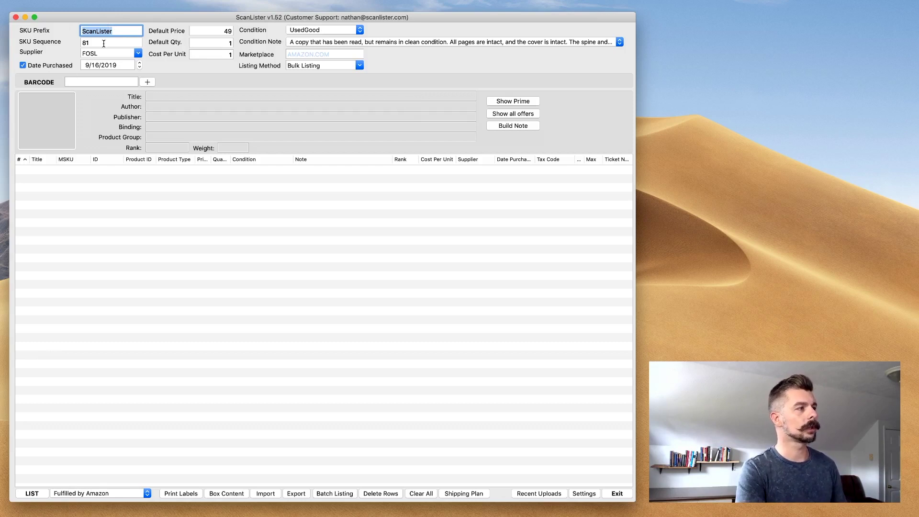
Step: Change the SKU Sequence starting number from 81 to 1
click(103, 44)
text(1)
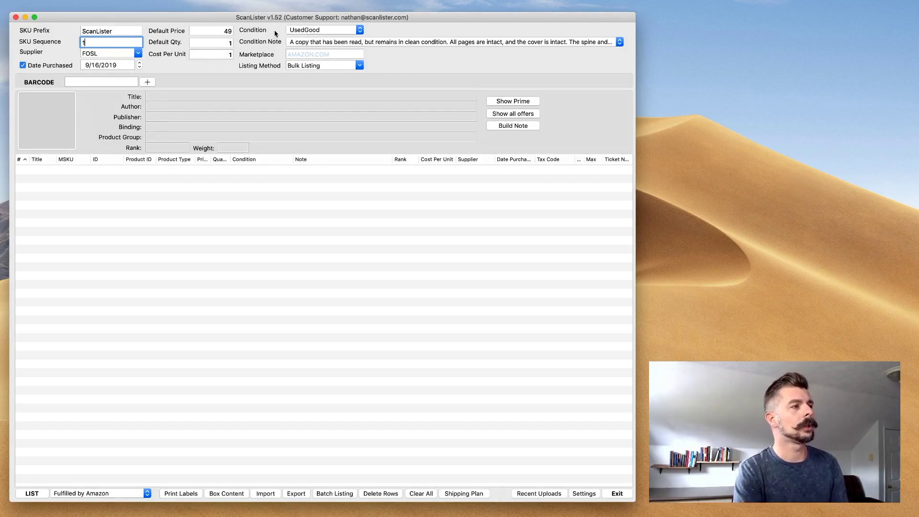
click(323, 30)
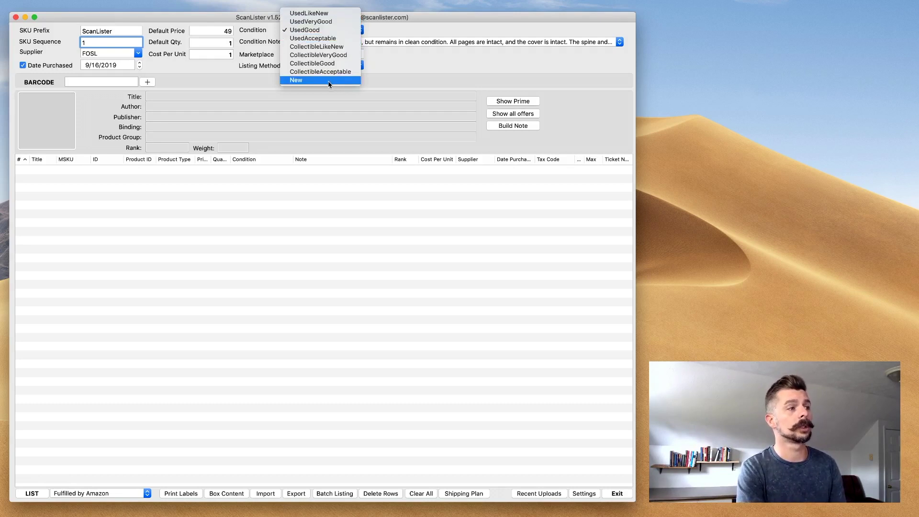
click(428, 29)
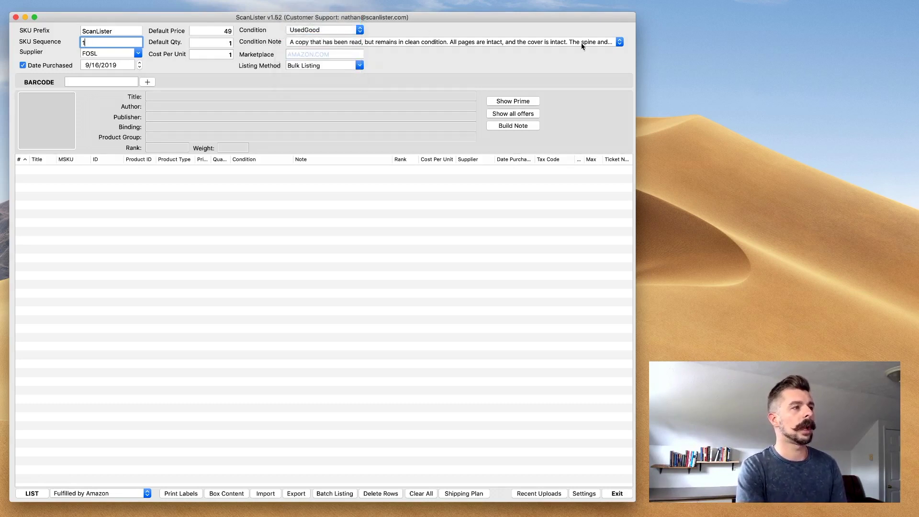
click(620, 42)
click(596, 42)
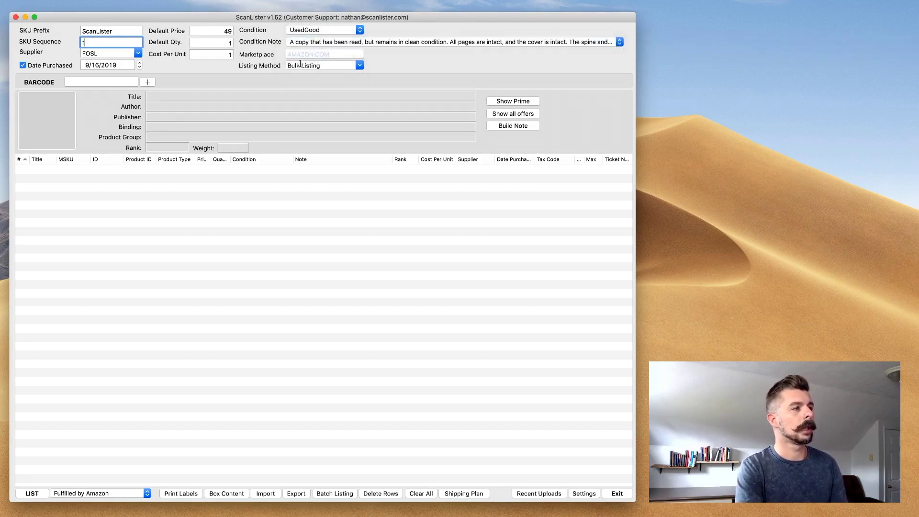
click(360, 67)
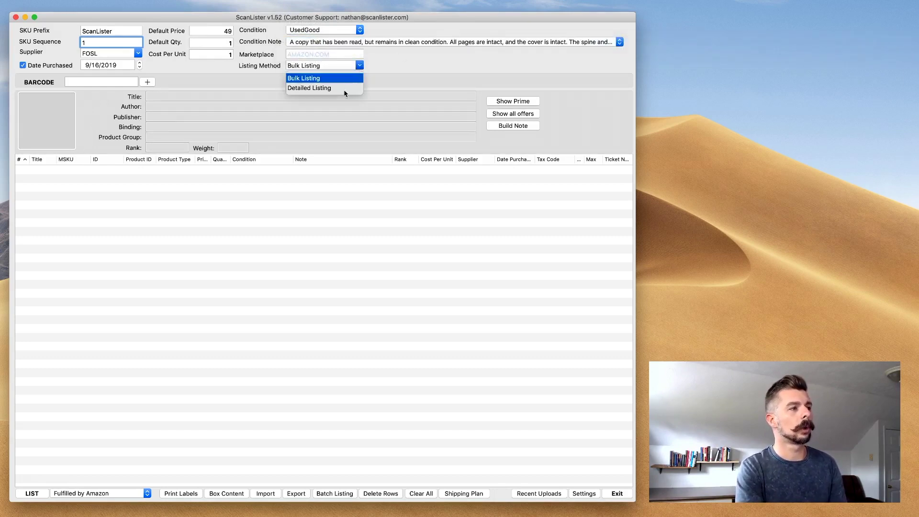
click(373, 75)
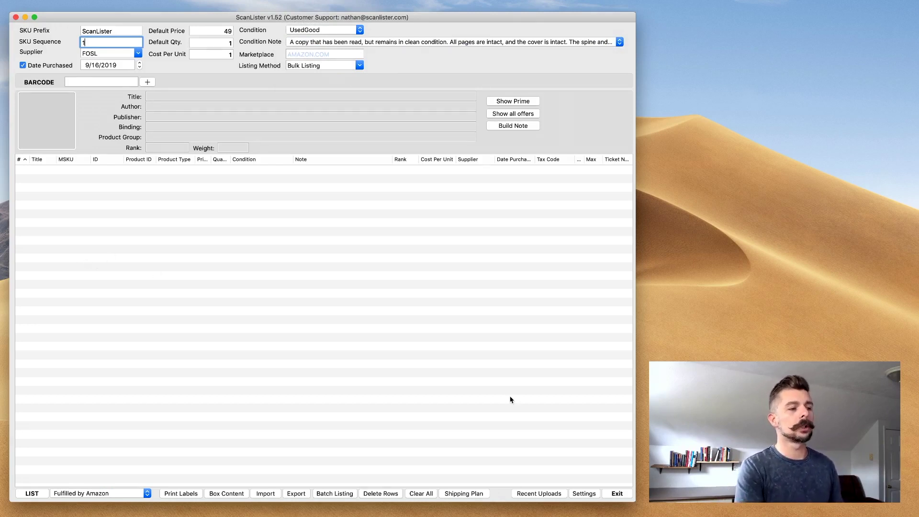
Step: Open Settings, move the window left, and check the Tax Code choices without changing them
click(584, 493)
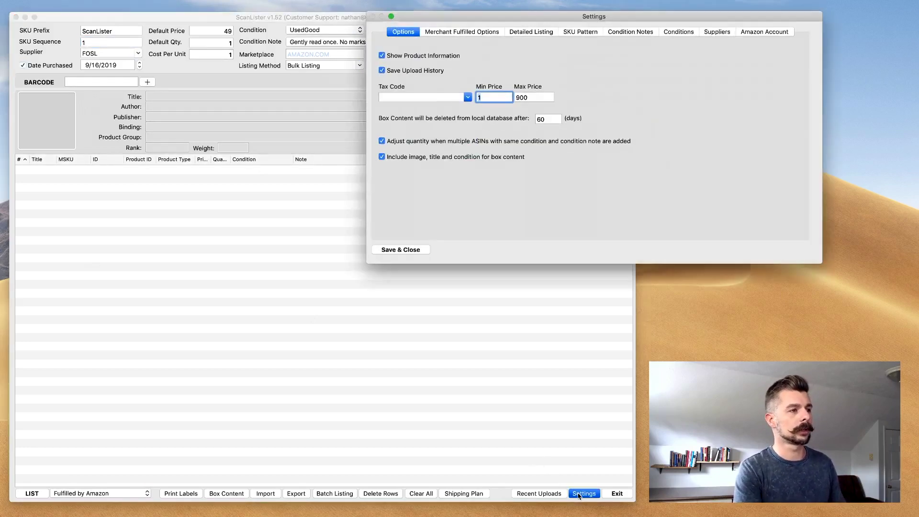
drag(728, 20, 484, 39)
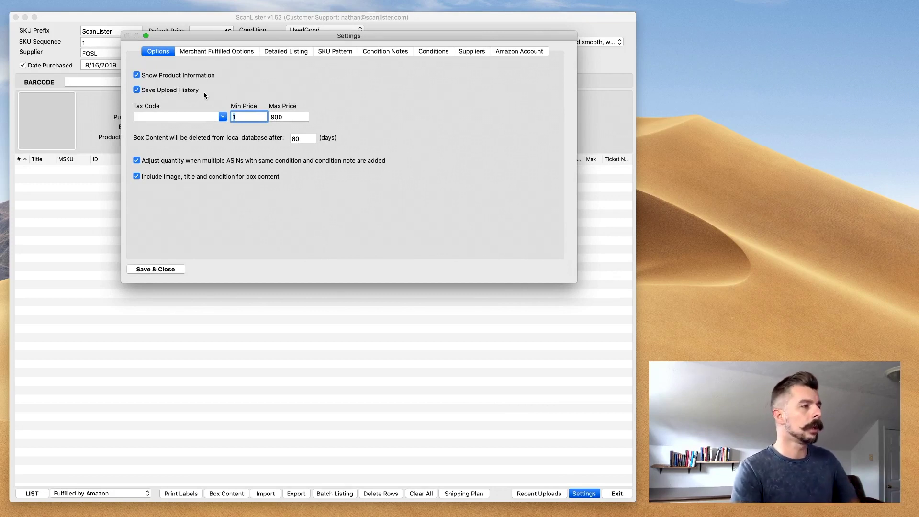
click(223, 117)
click(222, 117)
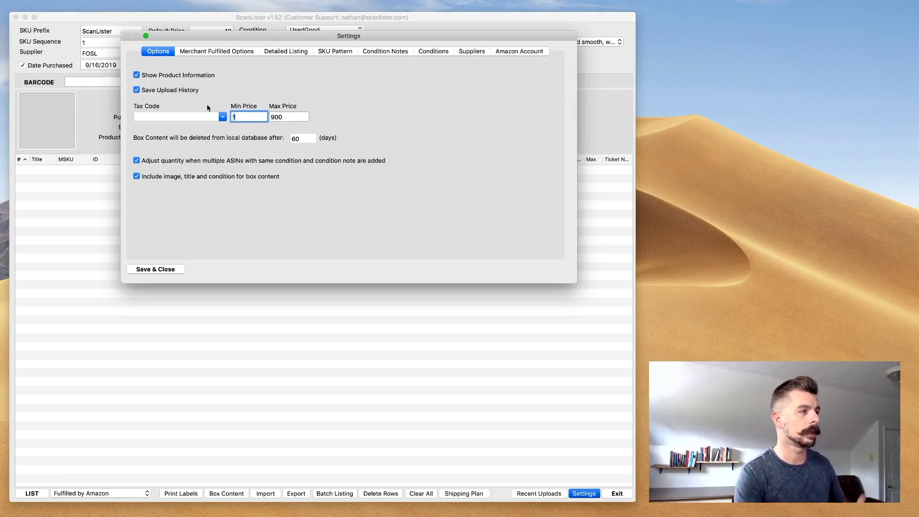
Step: Browse the Merchant Fulfilled and Detailed Listing pages, then the SKU Pattern ending in SEQUENCE:4
click(207, 53)
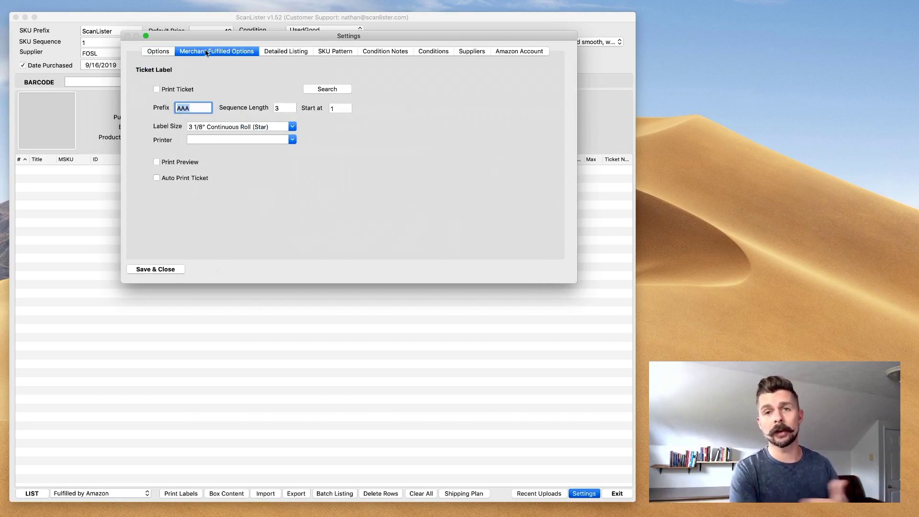
click(278, 53)
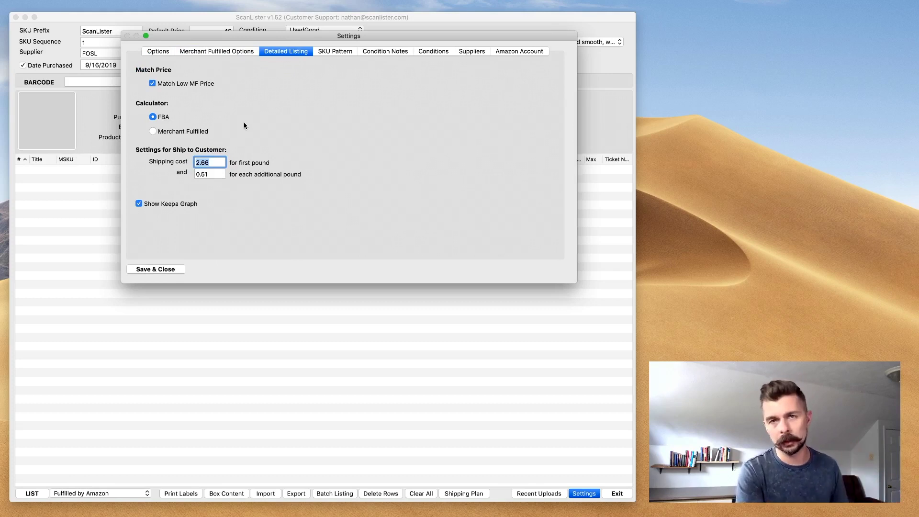
click(322, 53)
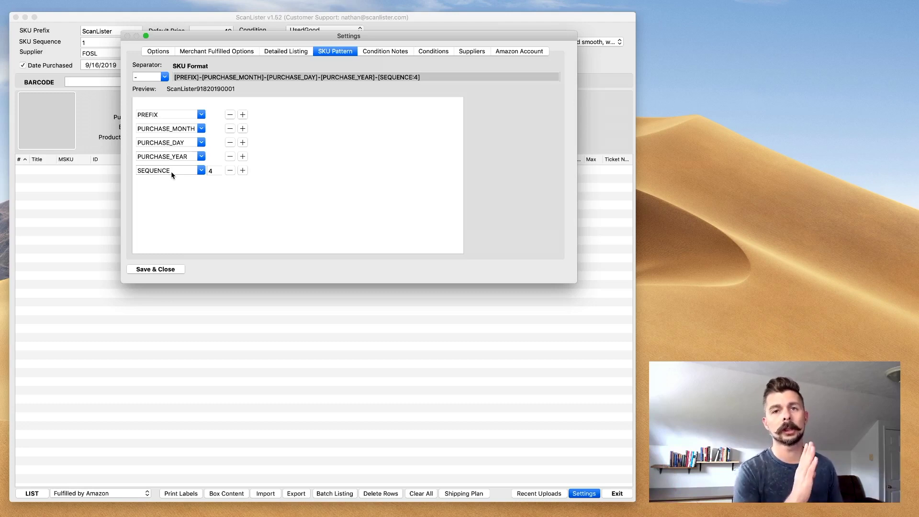
Step: View the saved condition notes in Settings
click(386, 51)
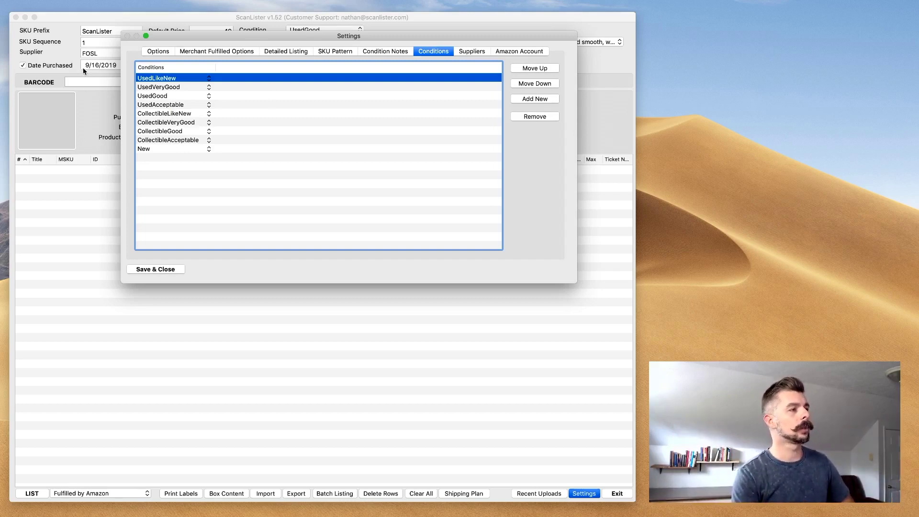
Step: Check the empty Suppliers list, then view the Amazon MWS account settings
click(477, 53)
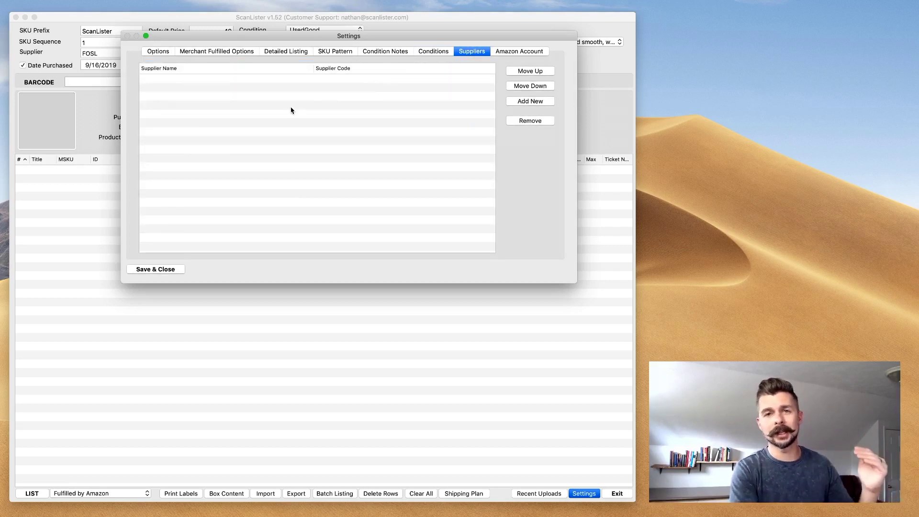
click(519, 51)
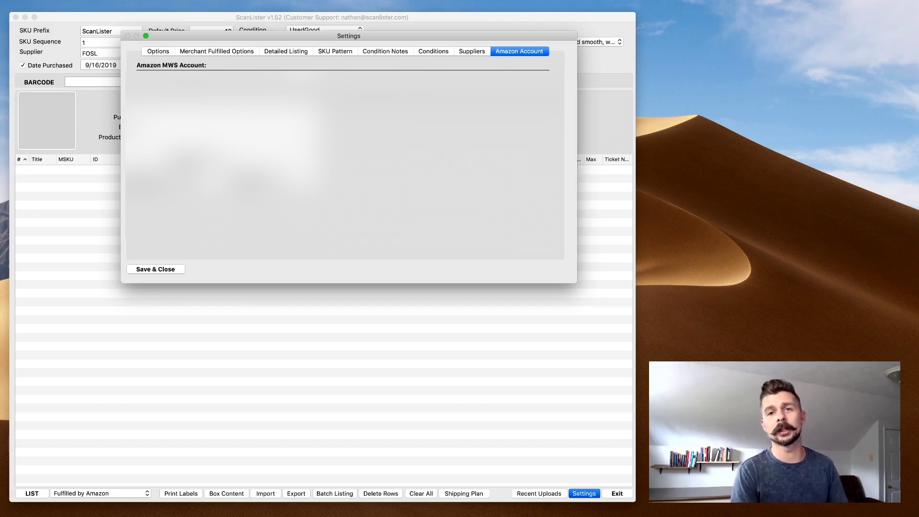
Step: Save and close Settings, then put the cursor in the BARCODE field
click(155, 269)
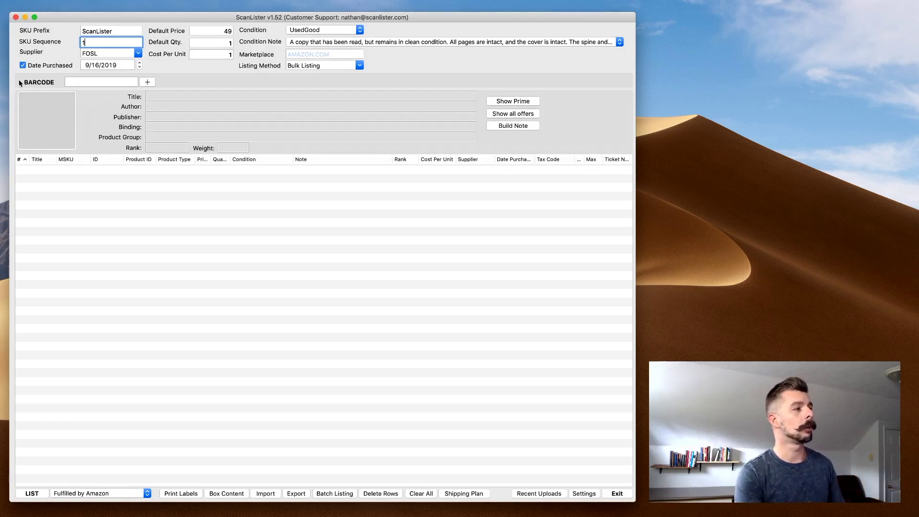
click(88, 80)
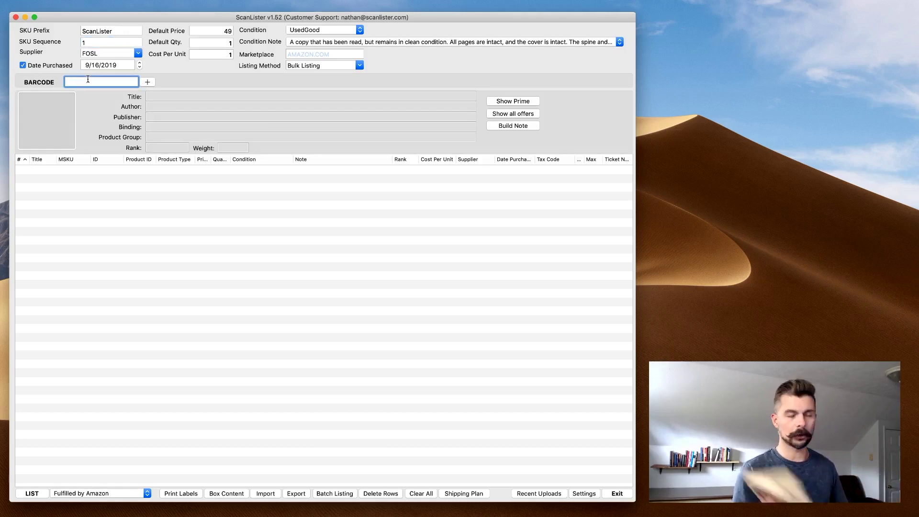
text(9780140157352)
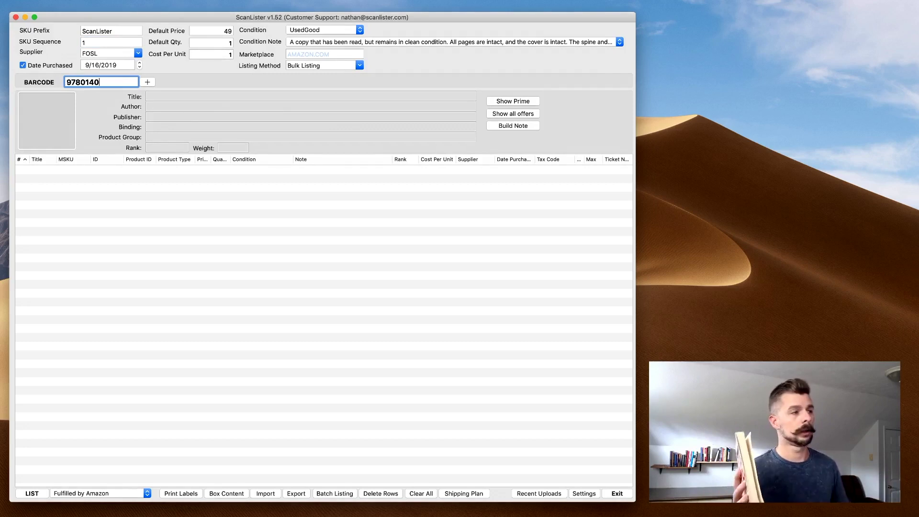
key(Return)
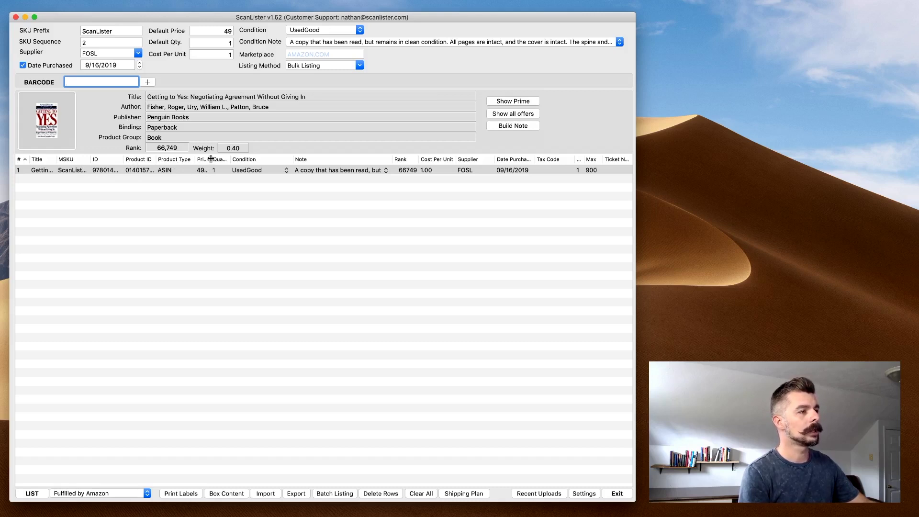
mouse_move(211, 160)
mouse_down()
mouse_move(239, 159)
mouse_move(218, 159)
mouse_up()
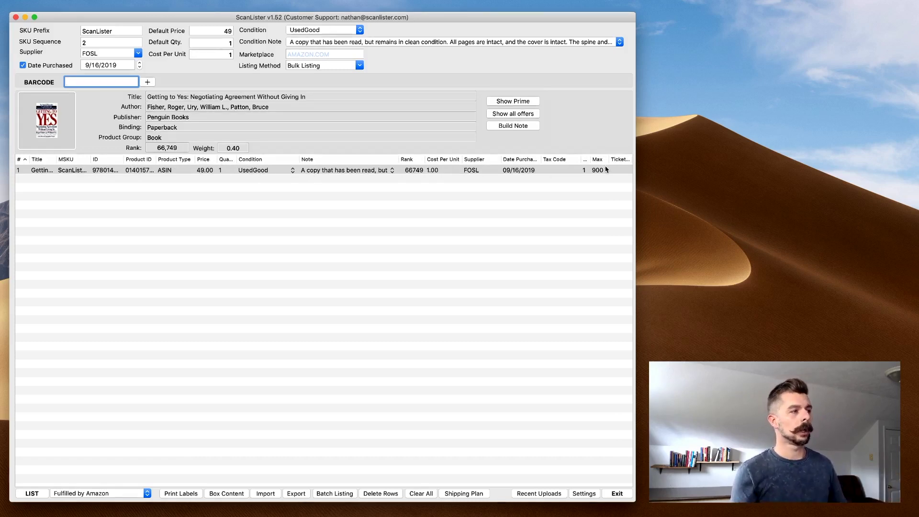
Step: Add DotCom Secrets, People Over Profit and Expert Secrets by their barcodes
text(9781630474775)
key(Return)
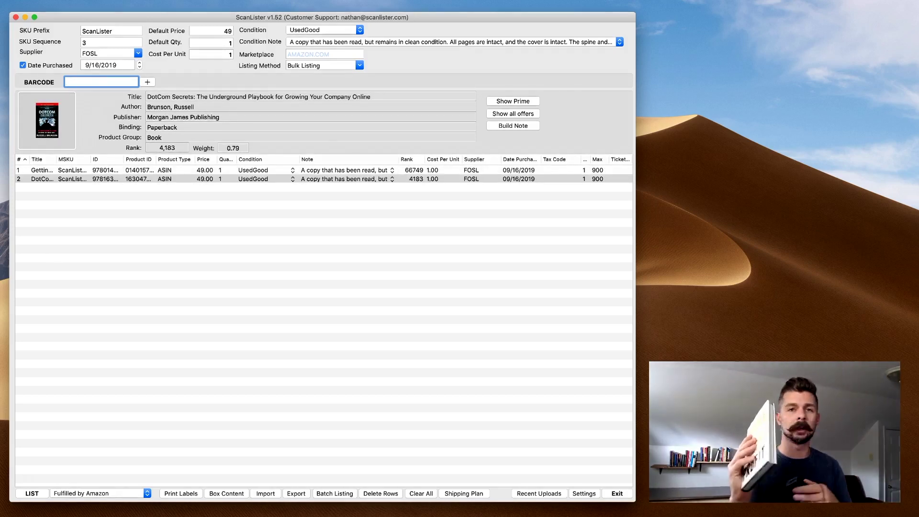
text(9780718021740)
key(Return)
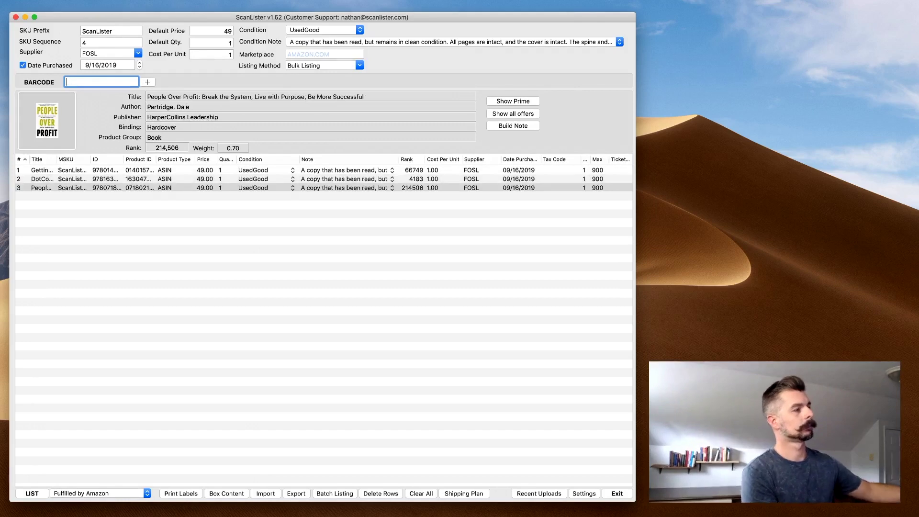
text(9781683504580)
key(Return)
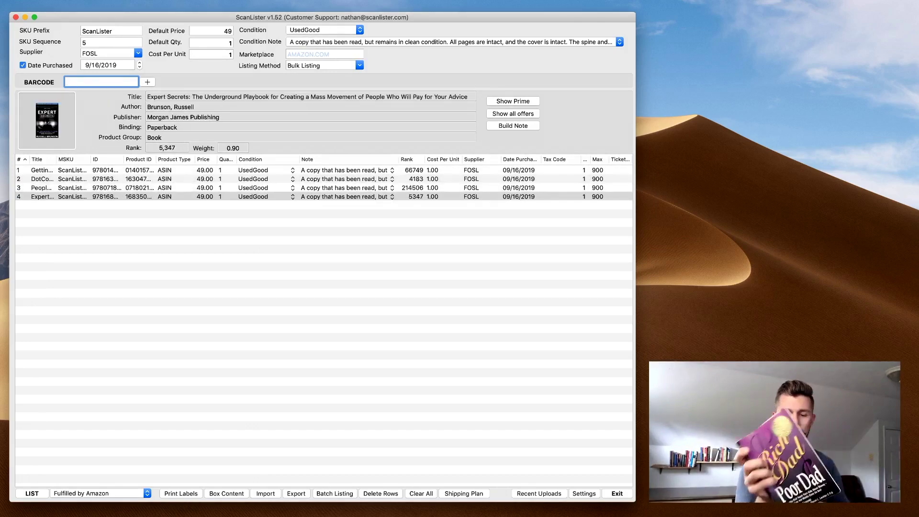
text(2800964385612)
key(Return)
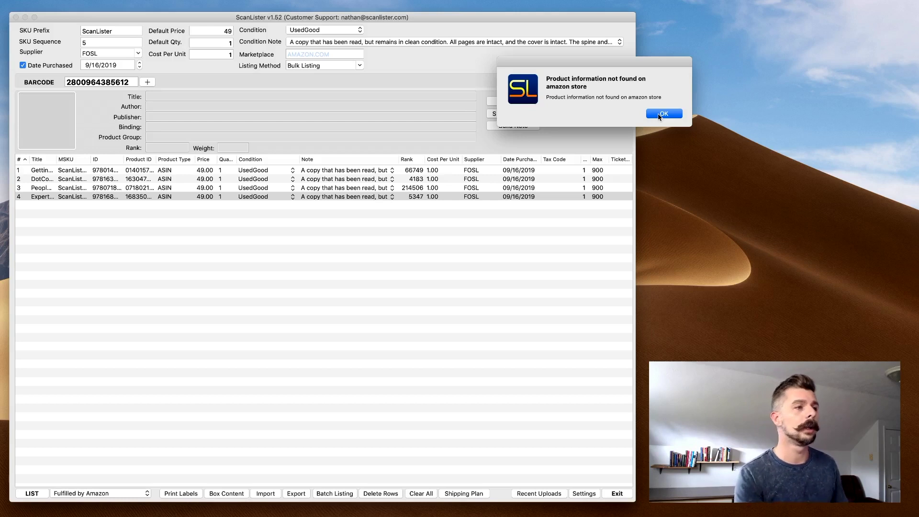
click(658, 116)
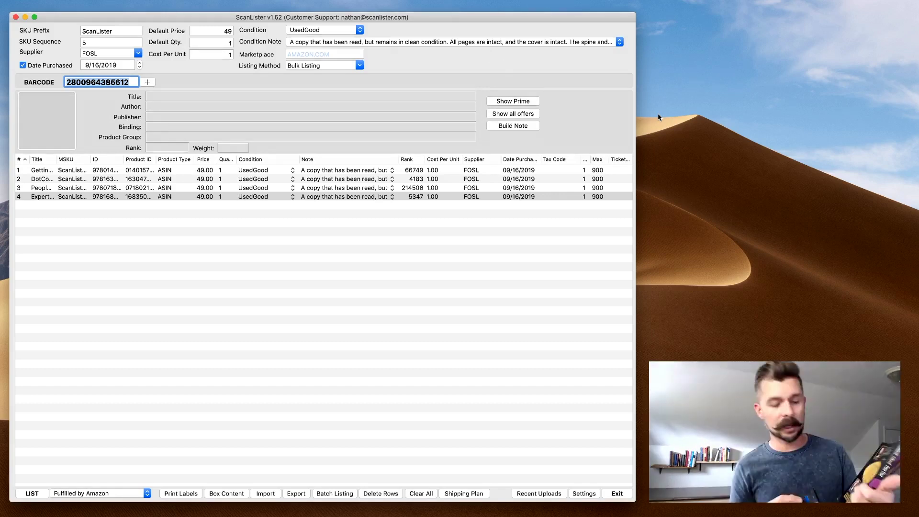
text(9780964385610)
key(Return)
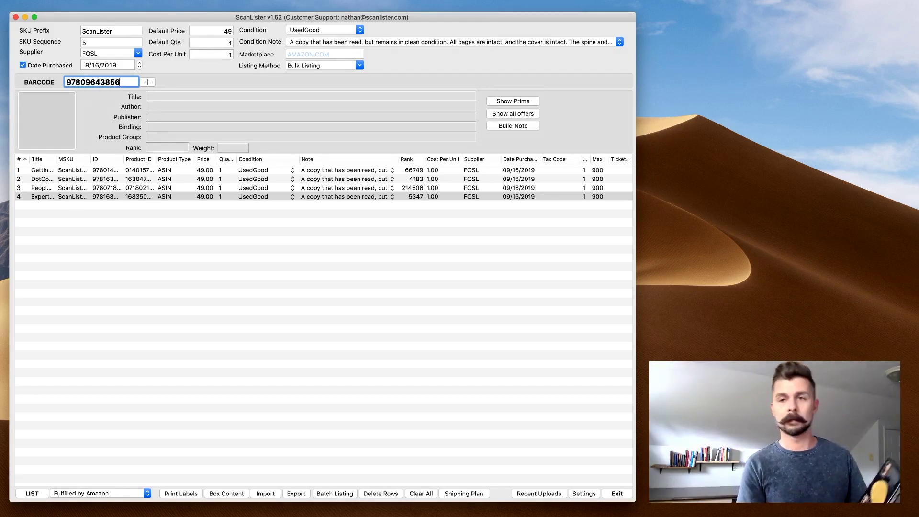
text(9781539483236)
key(Return)
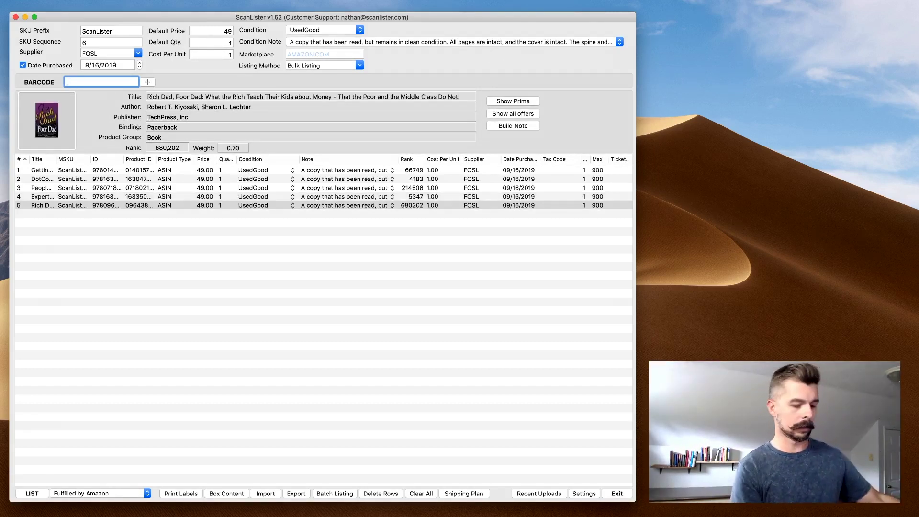
text(9780132394109)
key(Return)
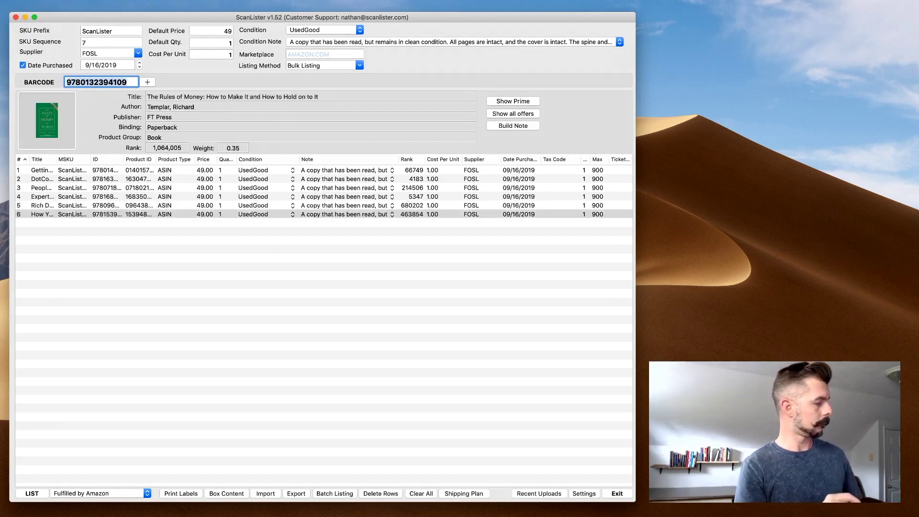
text(9780983830016)
key(Return)
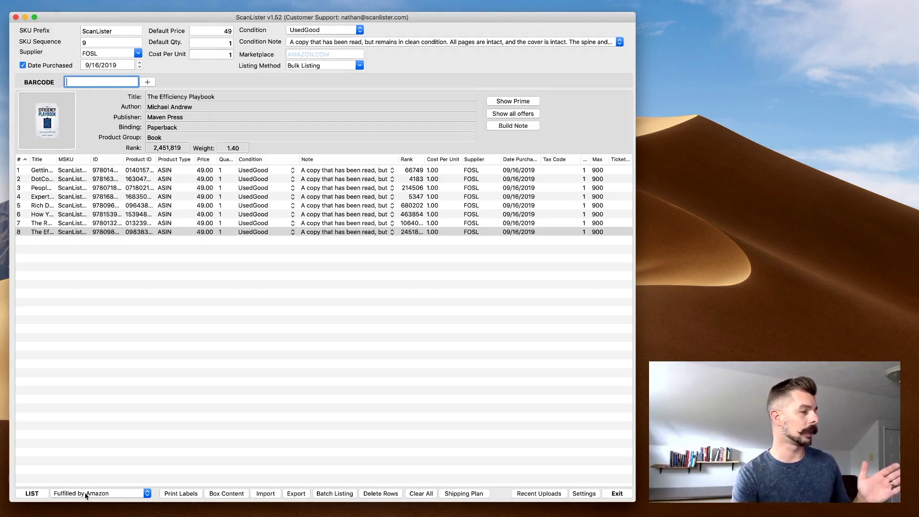
Step: List all eight books as Fulfilled by Amazon and move the success message aside
click(87, 494)
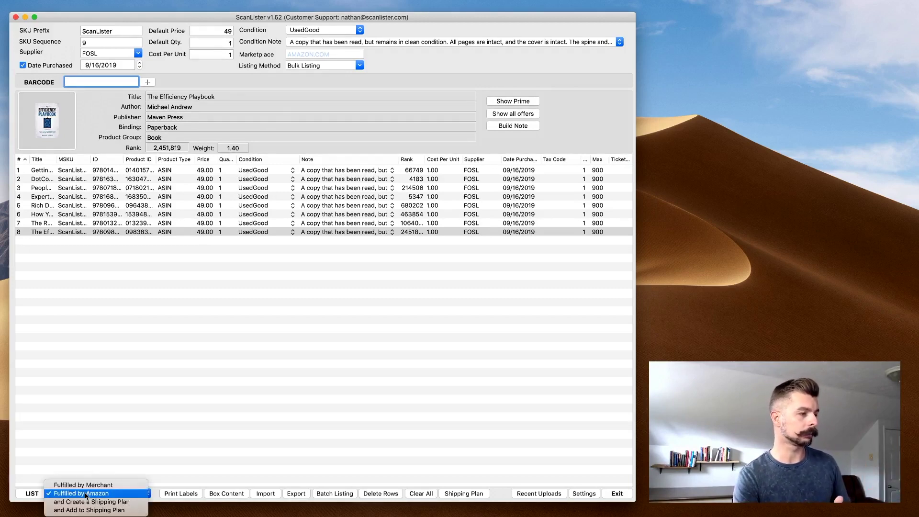
click(87, 493)
click(34, 494)
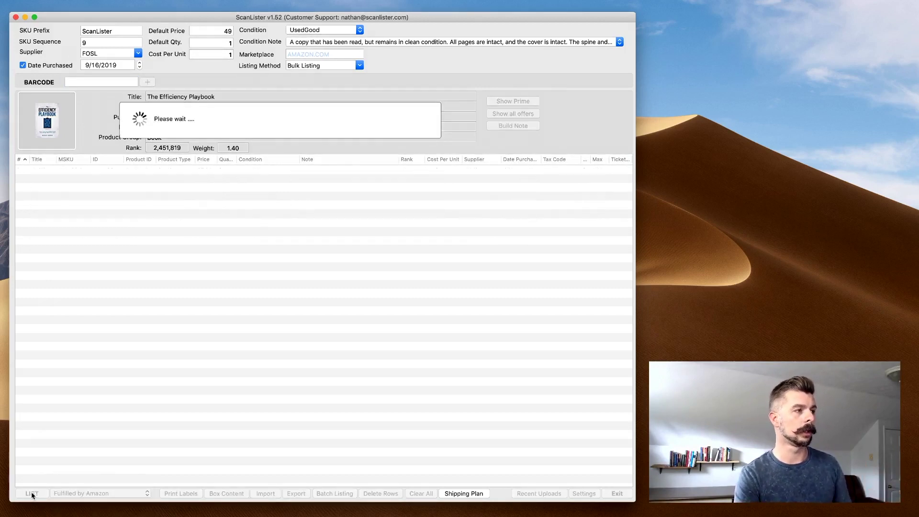
drag(657, 70, 615, 96)
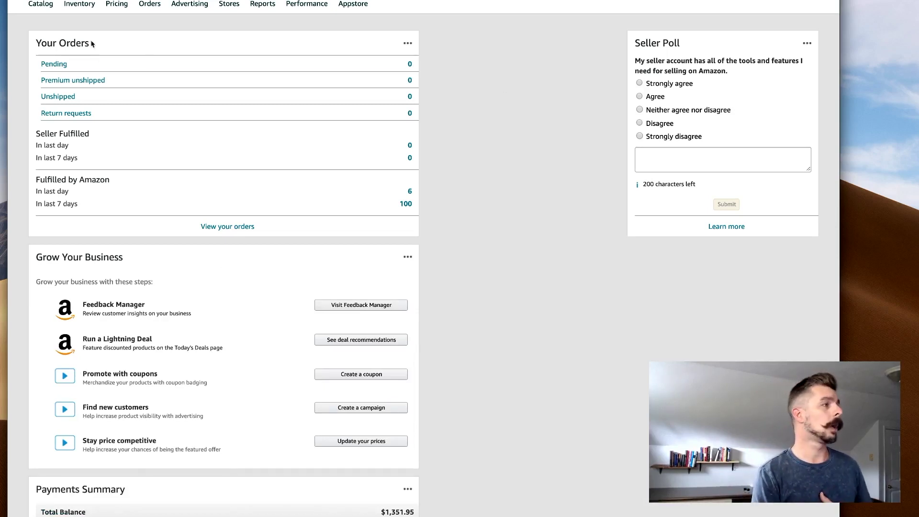
Step: Show the Inventory menu in Seller Central's top navigation bar
mouse_move(79, 6)
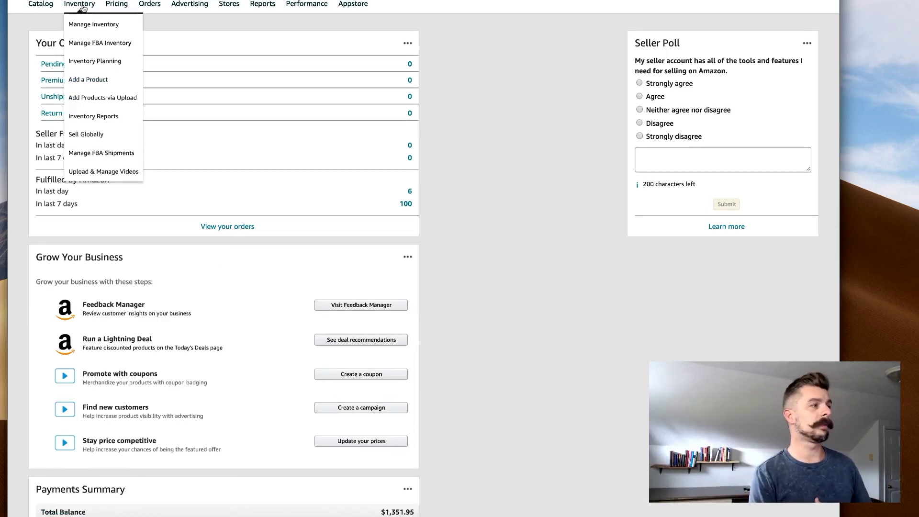
Step: Choose Manage FBA Inventory to list the Inventory Amazon Fulfills products
click(95, 48)
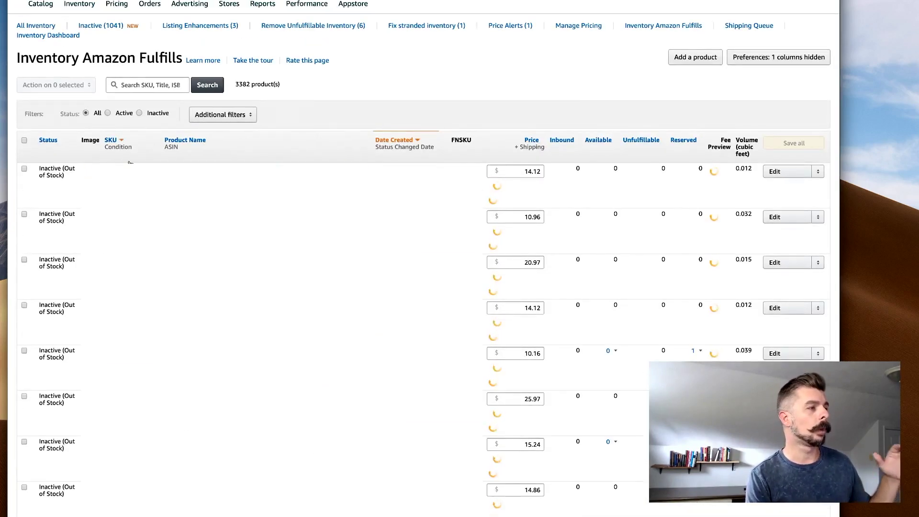